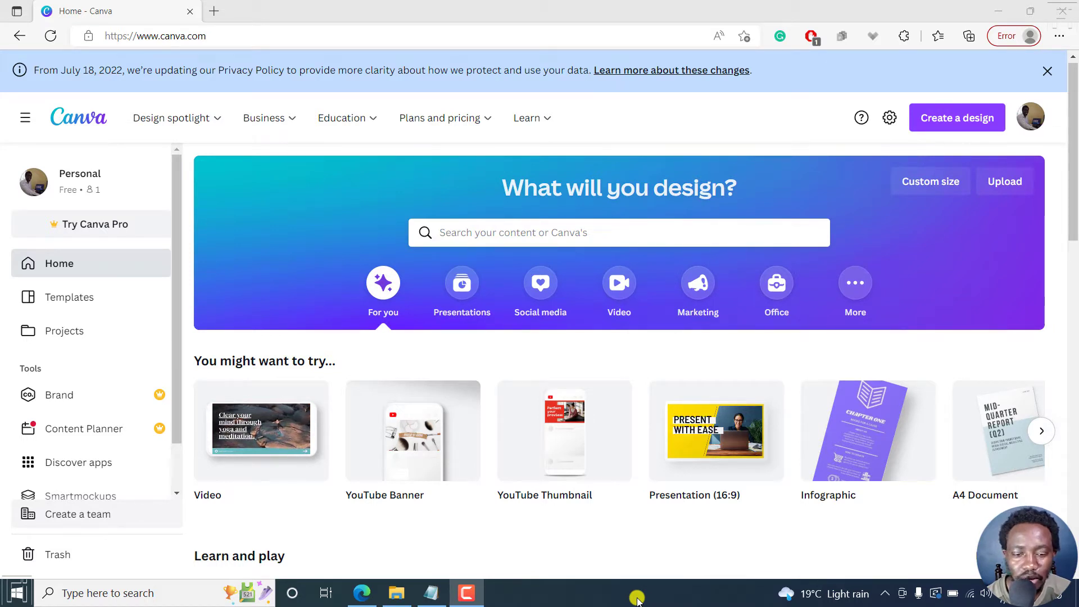
# Open the original Transcription Related Jobs & Services PDF from Downloads, review it, and close it.
pyautogui.click(396, 593)
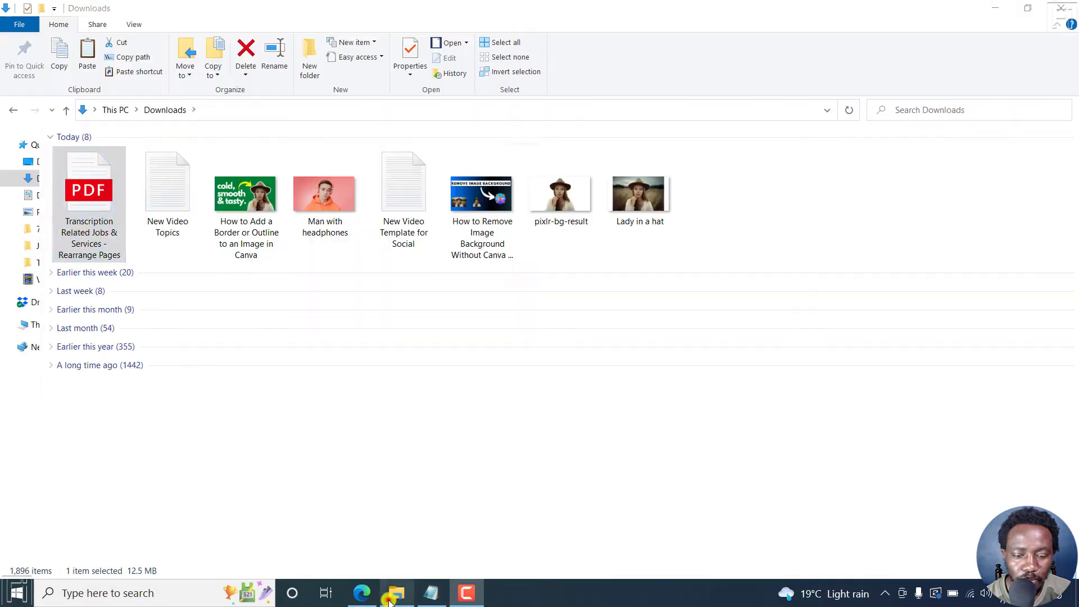
pyautogui.doubleClick(78, 203)
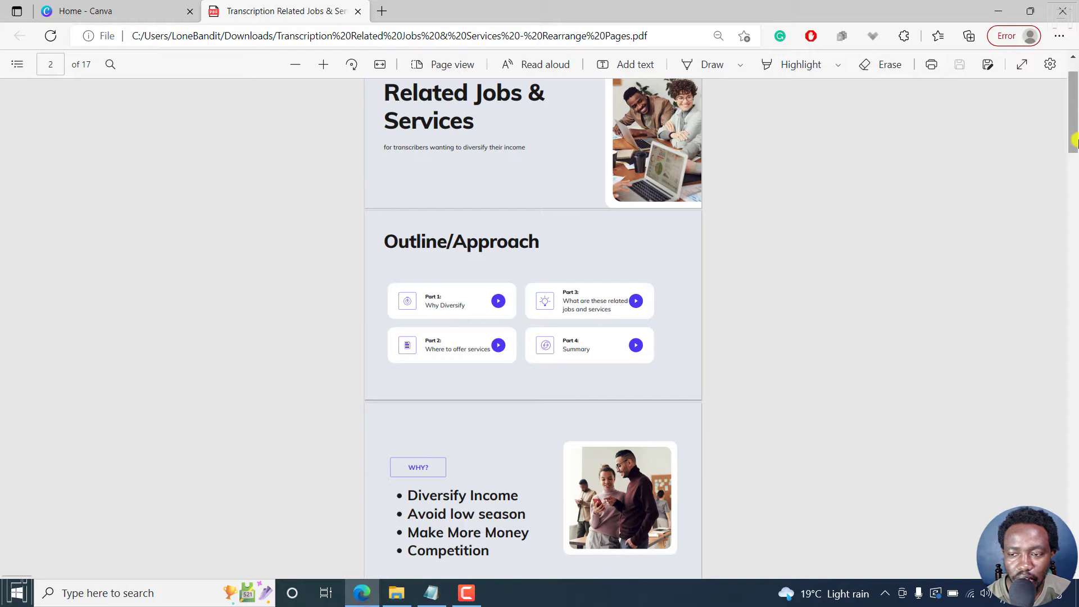
pyautogui.moveTo(1073, 108); pyautogui.dragTo(1073, 92)
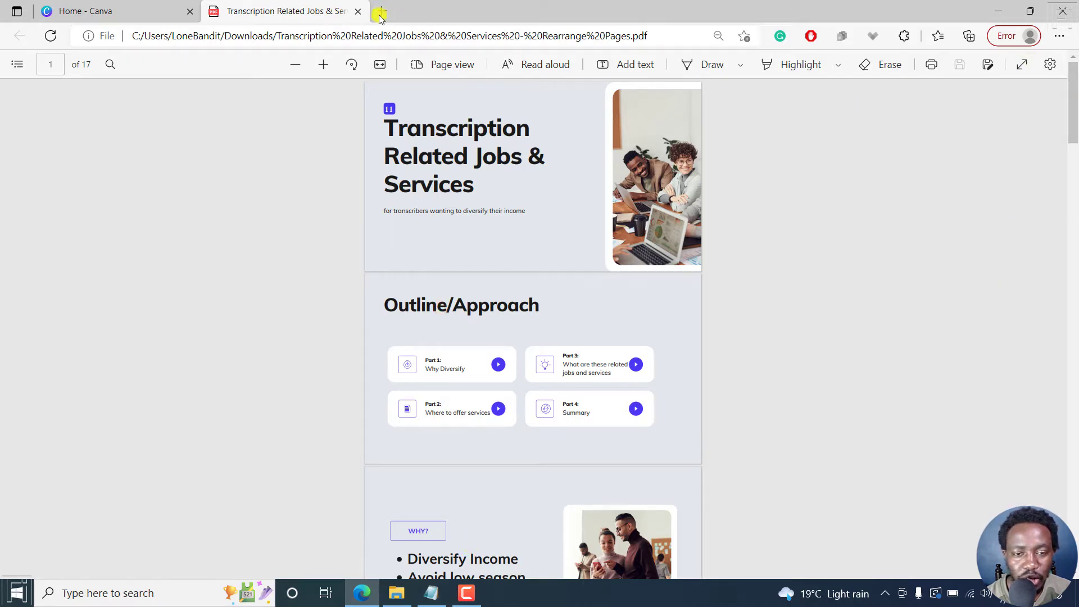
pyautogui.click(358, 10)
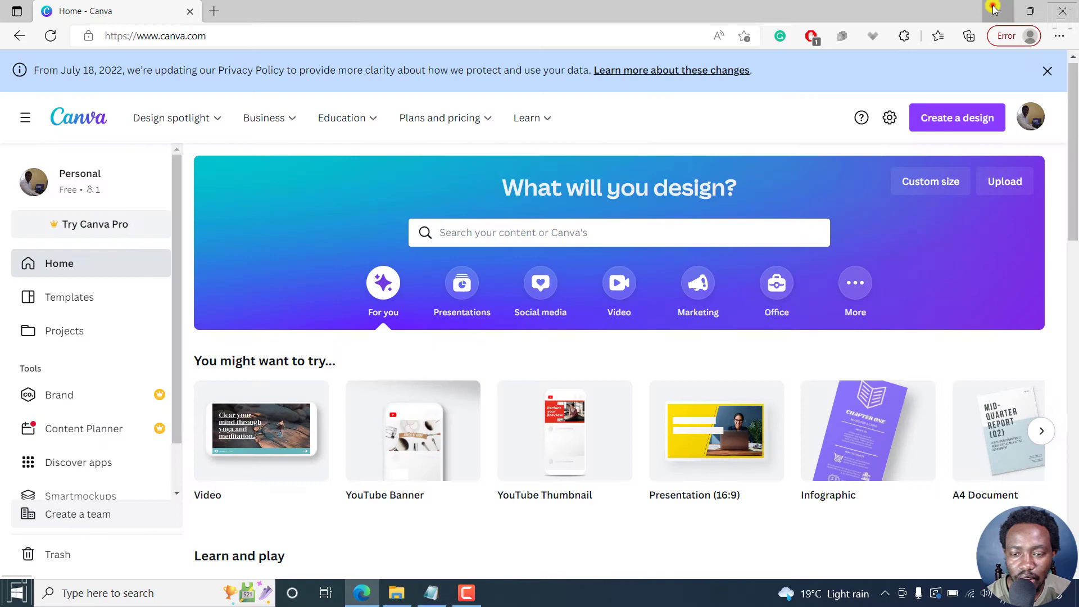
# Back in Canva, upload the Transcription Related Jobs & Services PDF through Import file.
pyautogui.click(995, 11)
pyautogui.click(364, 593)
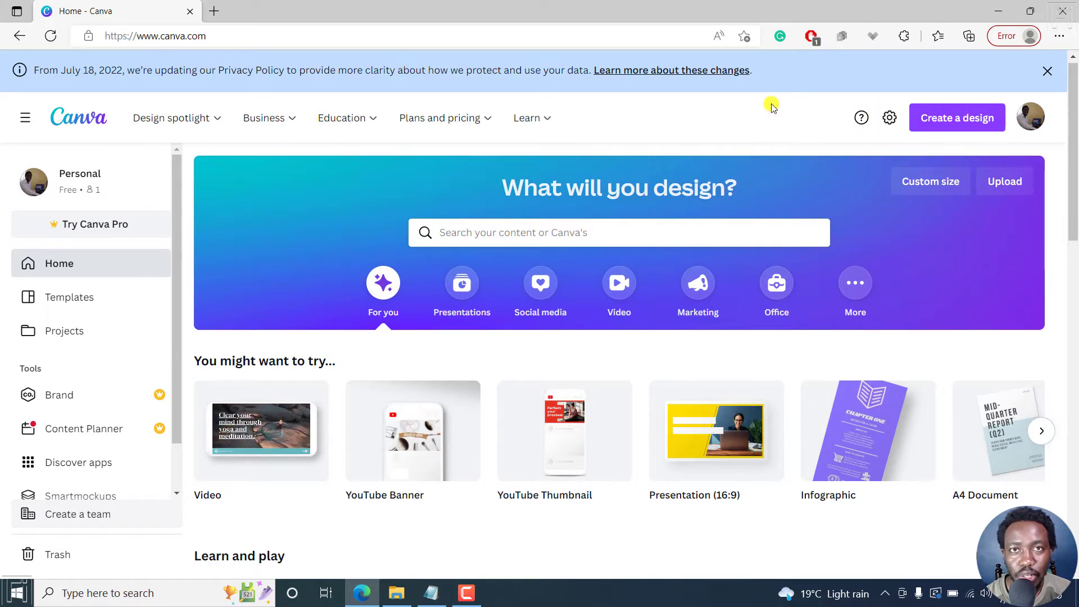
pyautogui.click(982, 120)
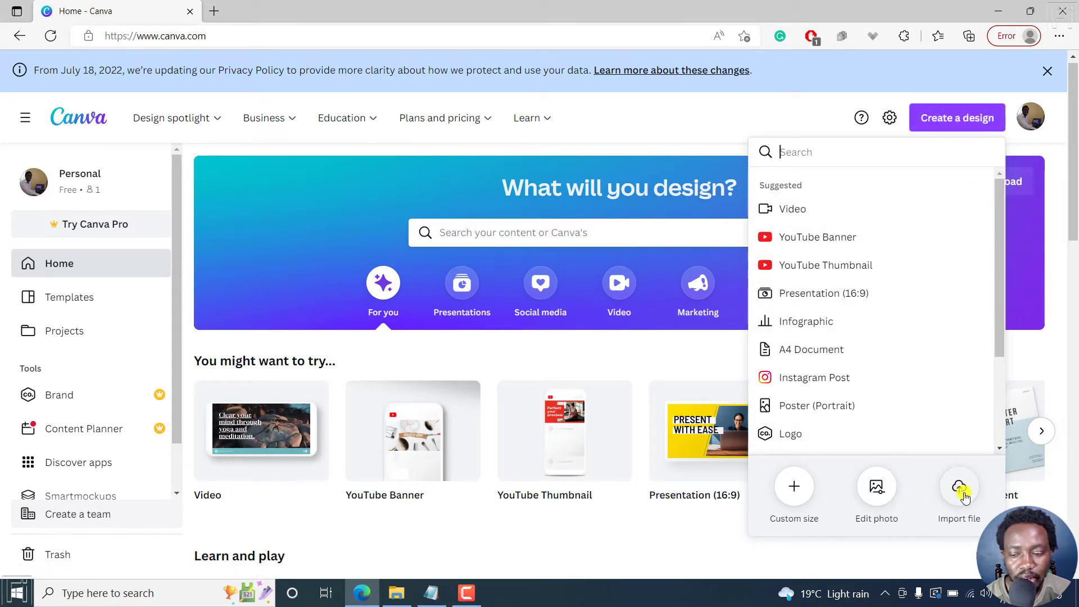
pyautogui.click(962, 493)
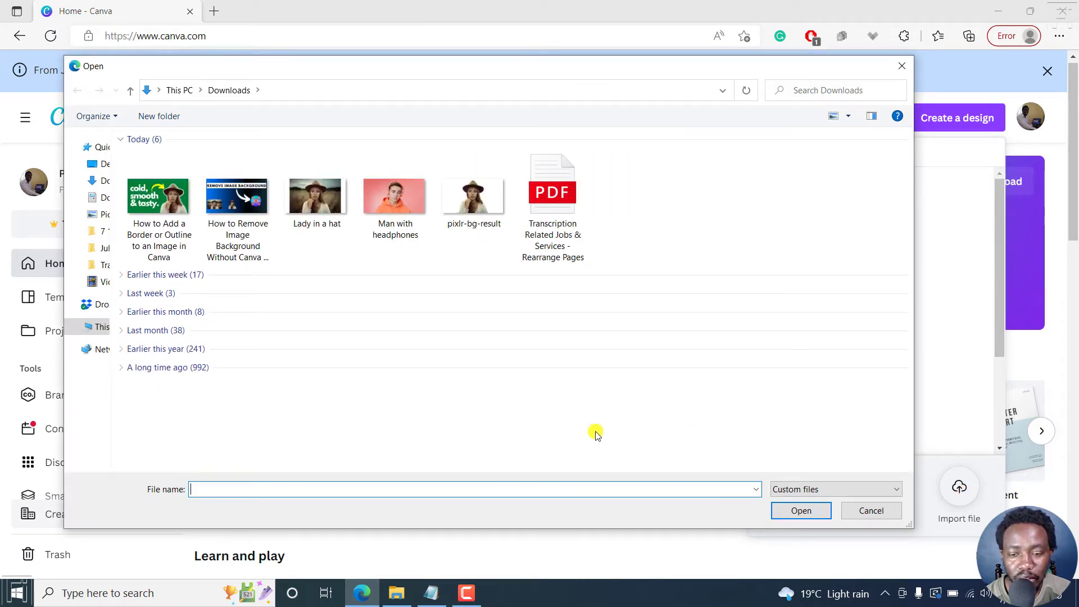
pyautogui.click(557, 197)
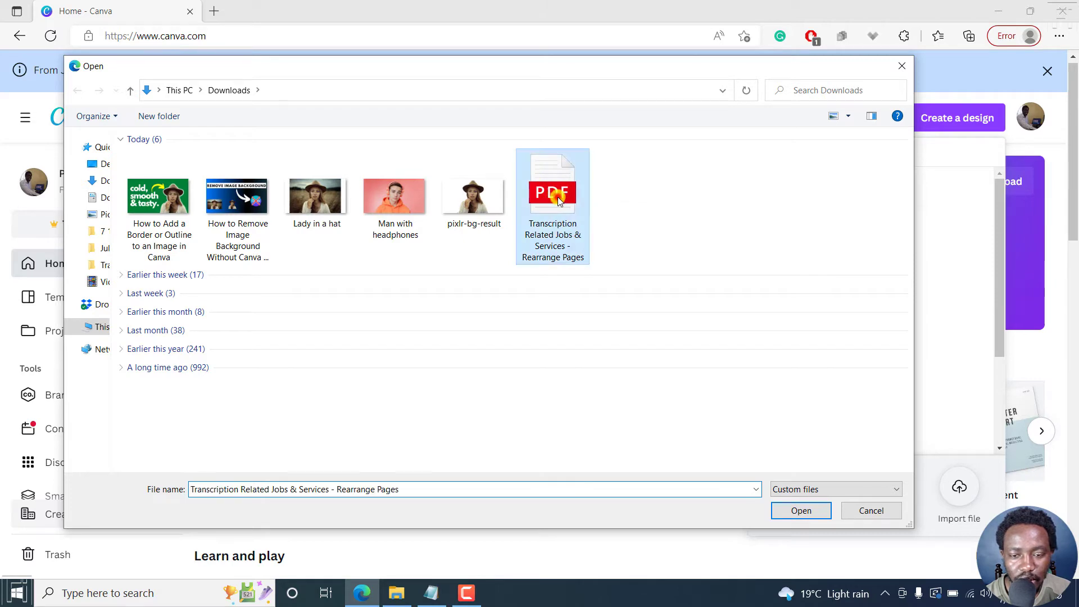
pyautogui.click(801, 511)
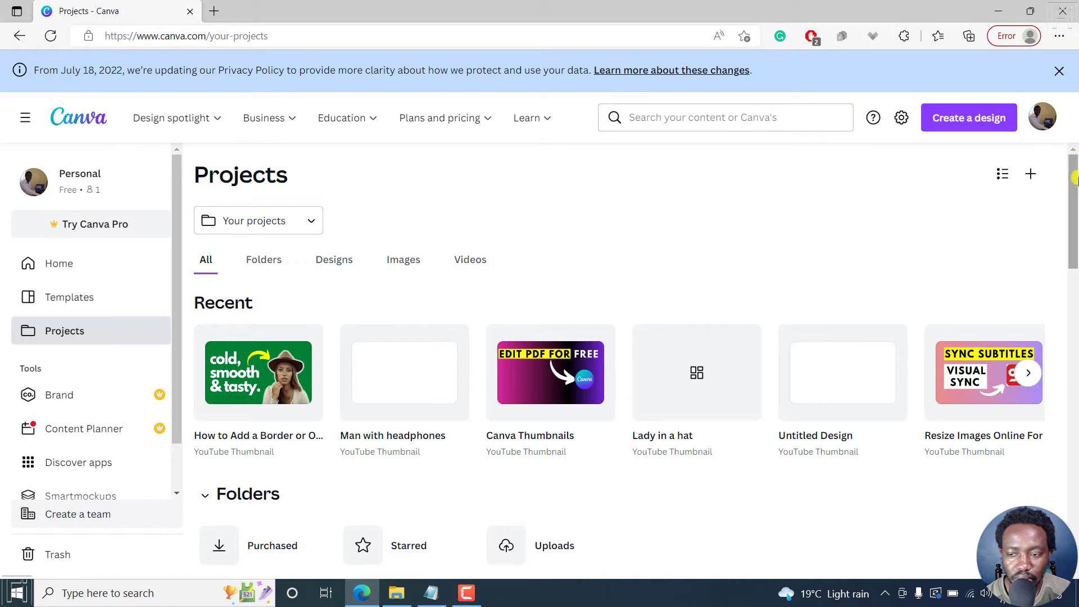
pyautogui.moveTo(1073, 157); pyautogui.dragTo(1074, 253)
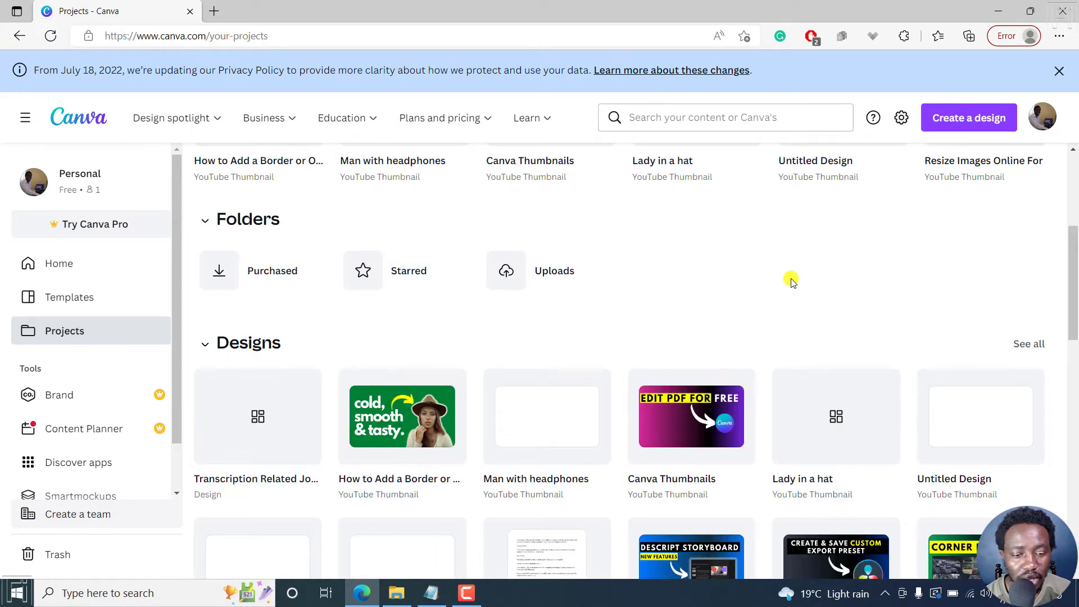
pyautogui.moveTo(258, 416)
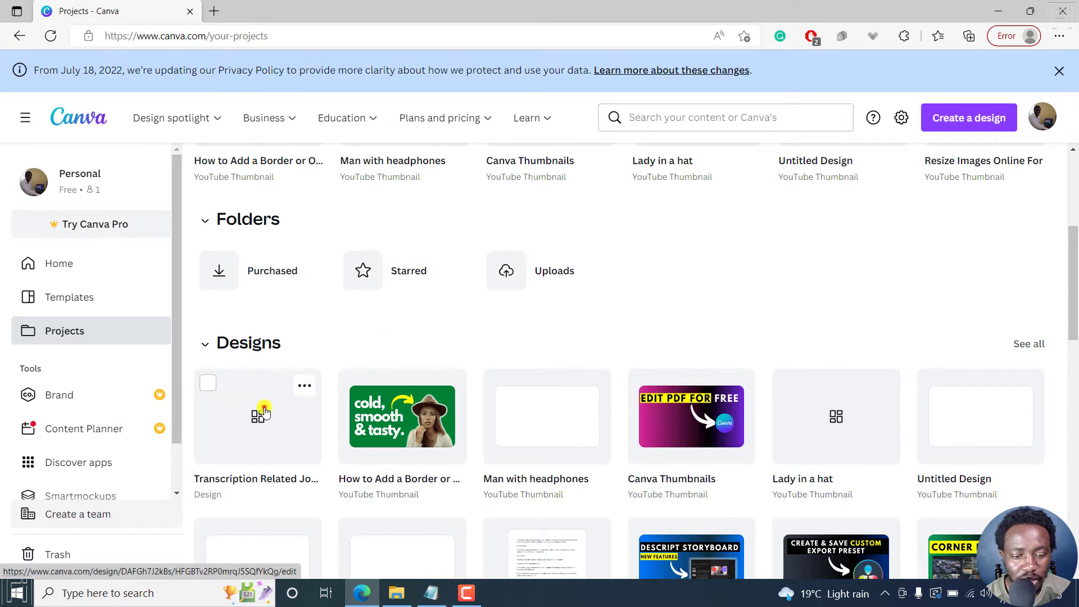
# Open the Transcription Related Jobs & Services design tile from the Projects page.
pyautogui.click(264, 411)
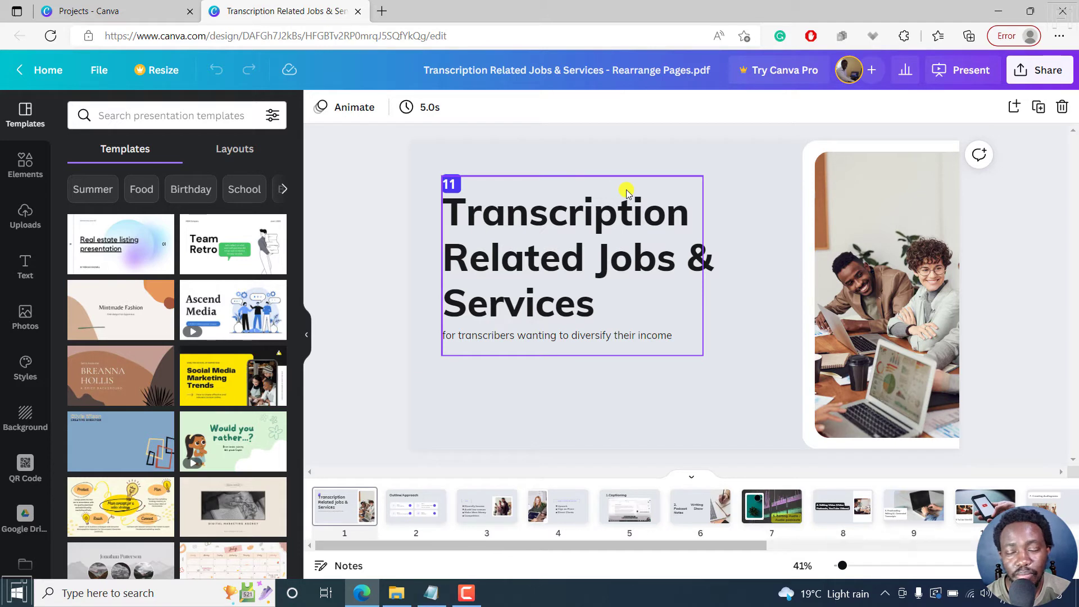
pyautogui.click(553, 209)
pyautogui.moveTo(444, 213); pyautogui.dragTo(613, 216)
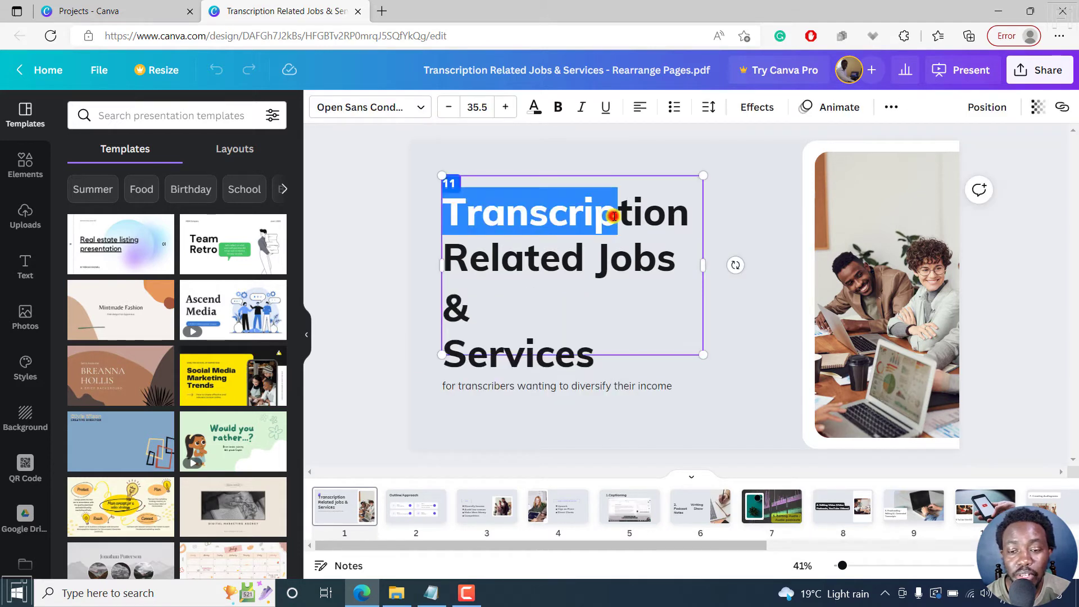
pyautogui.click(613, 217)
pyautogui.click(350, 203)
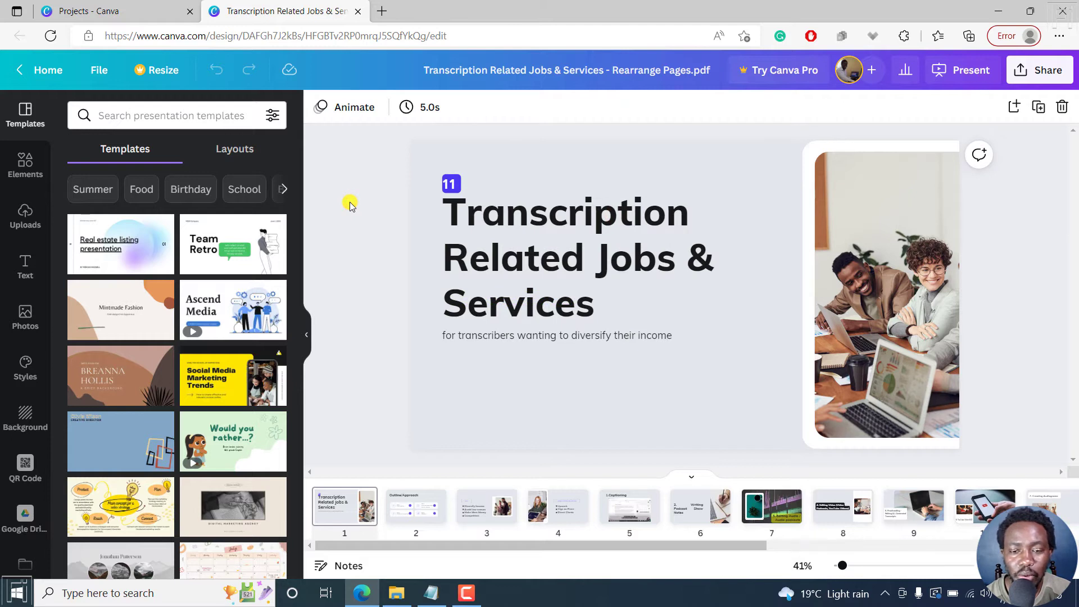
pyautogui.click(415, 158)
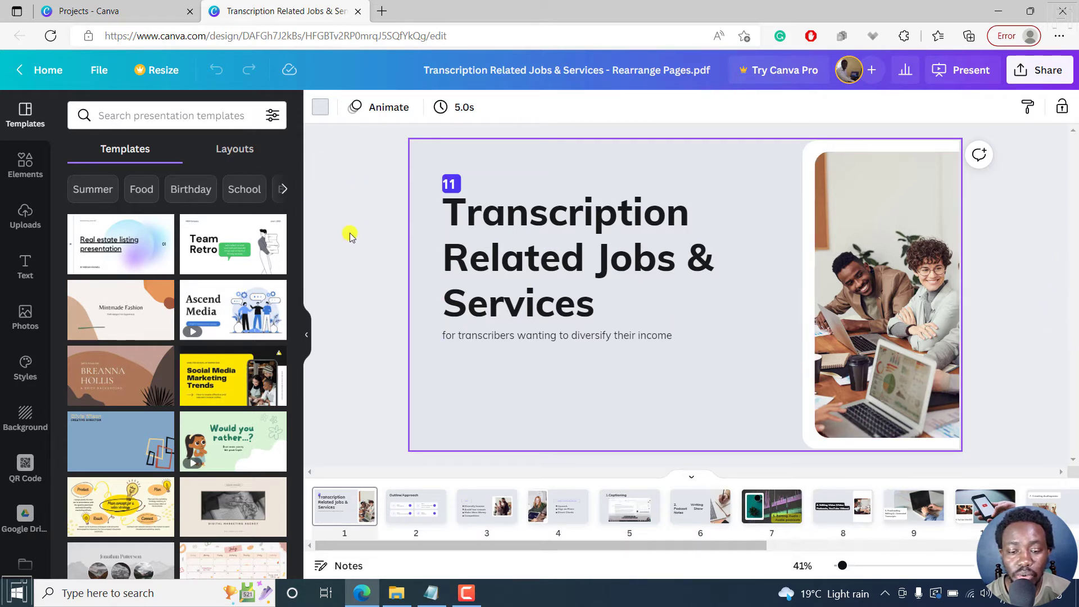
# Try moving the title page to position four, then return it to the front.
pyautogui.rightClick(363, 506)
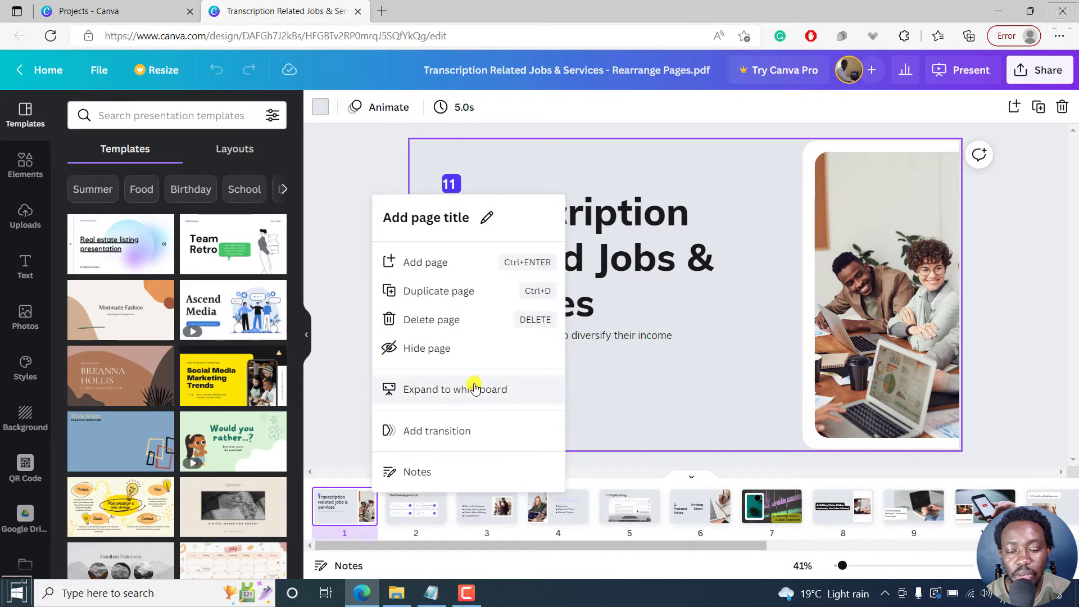
pyautogui.click(339, 511)
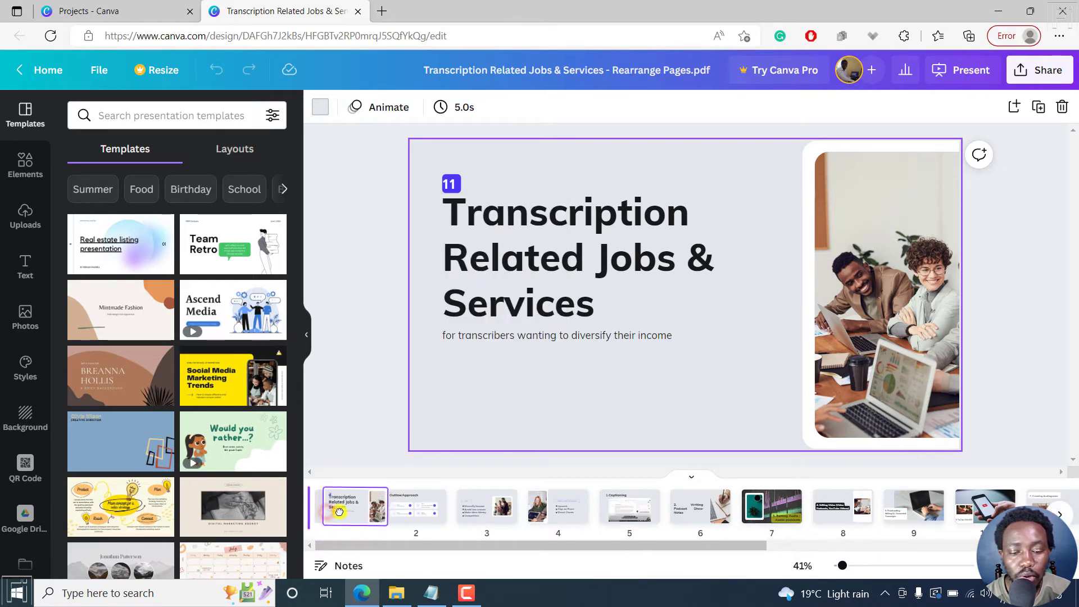
pyautogui.moveTo(340, 512); pyautogui.dragTo(577, 509)
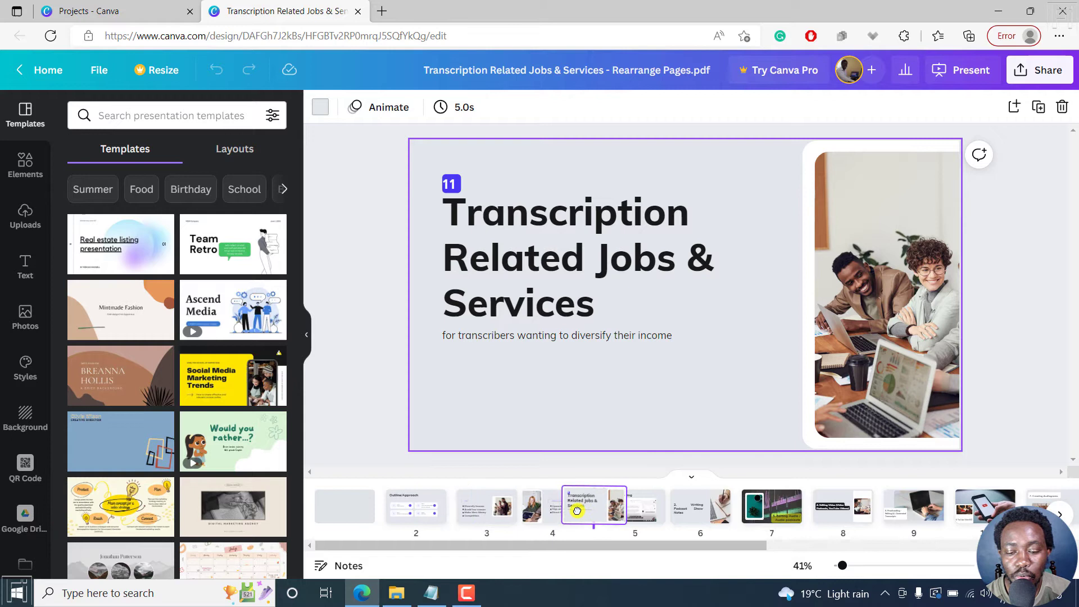
pyautogui.moveTo(577, 510); pyautogui.dragTo(594, 510)
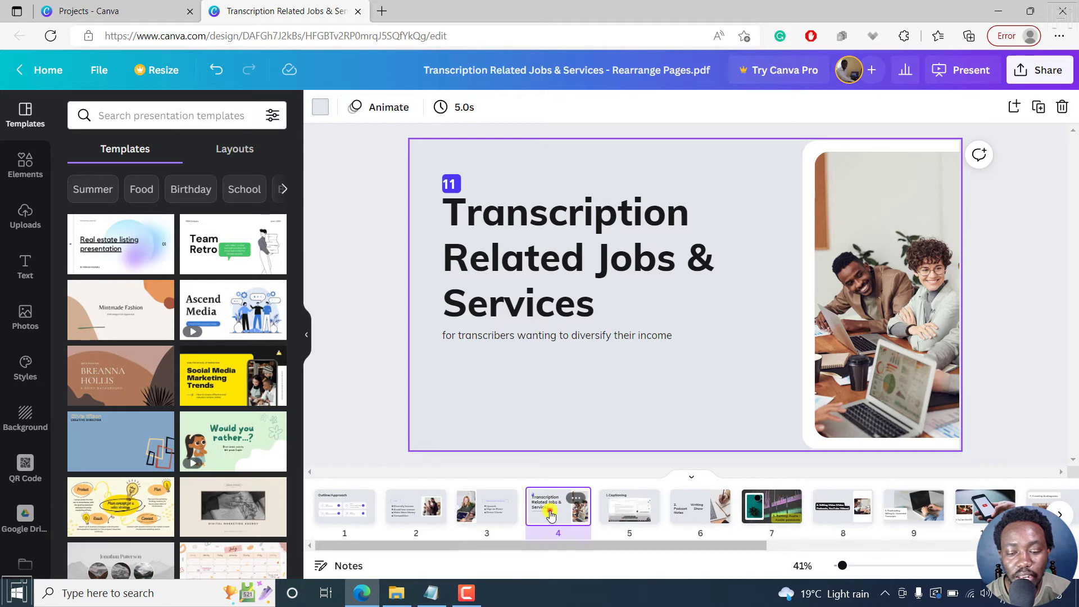
pyautogui.moveTo(552, 510); pyautogui.dragTo(326, 516)
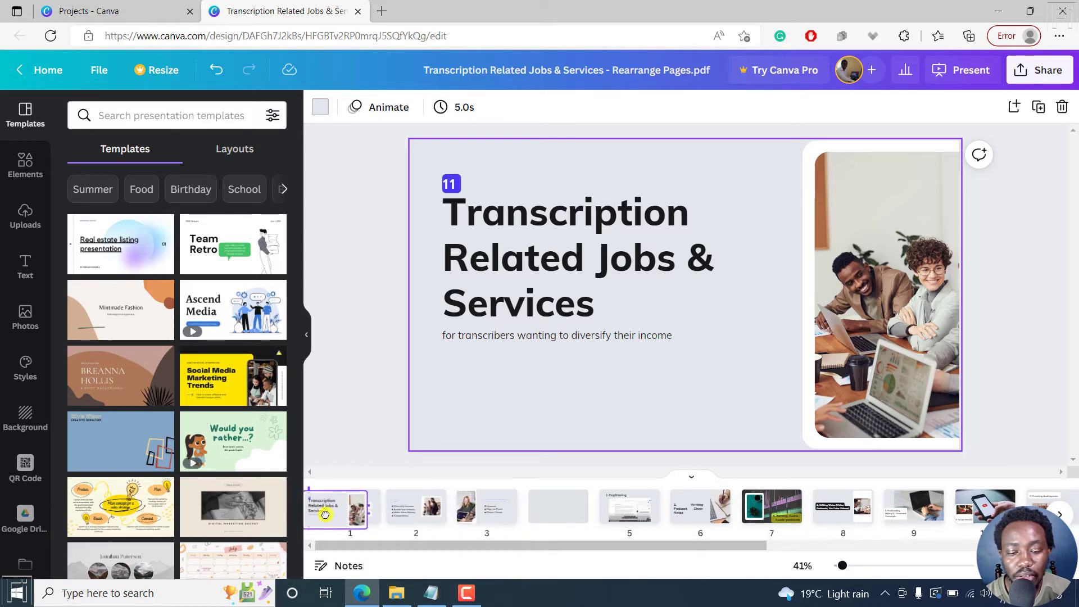
# Drag the Where to Offer the Services page ahead of Why?, making it page 3.
pyautogui.click(419, 516)
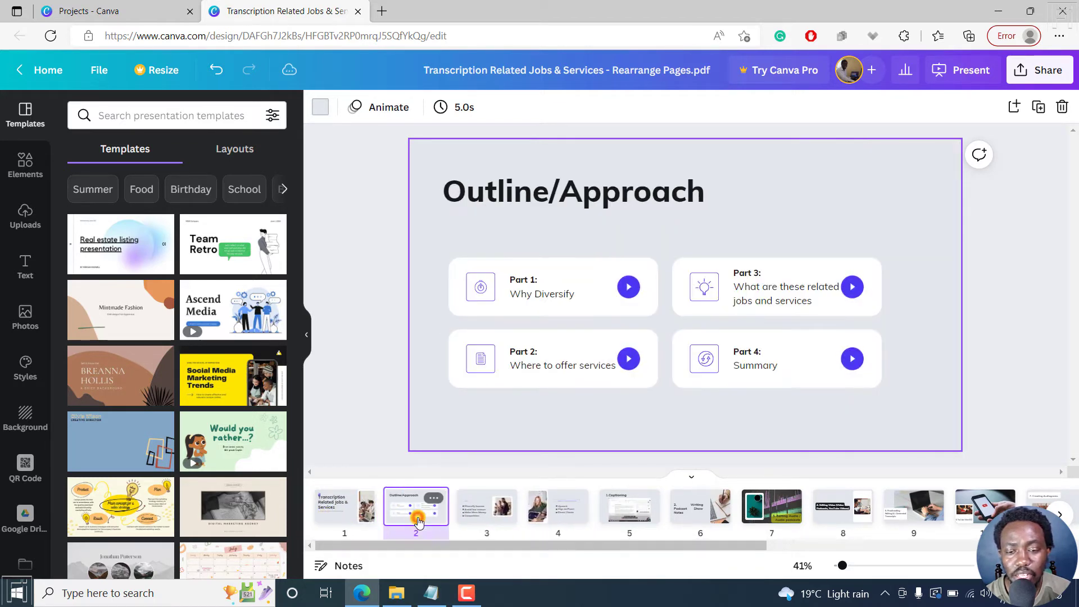
pyautogui.click(472, 509)
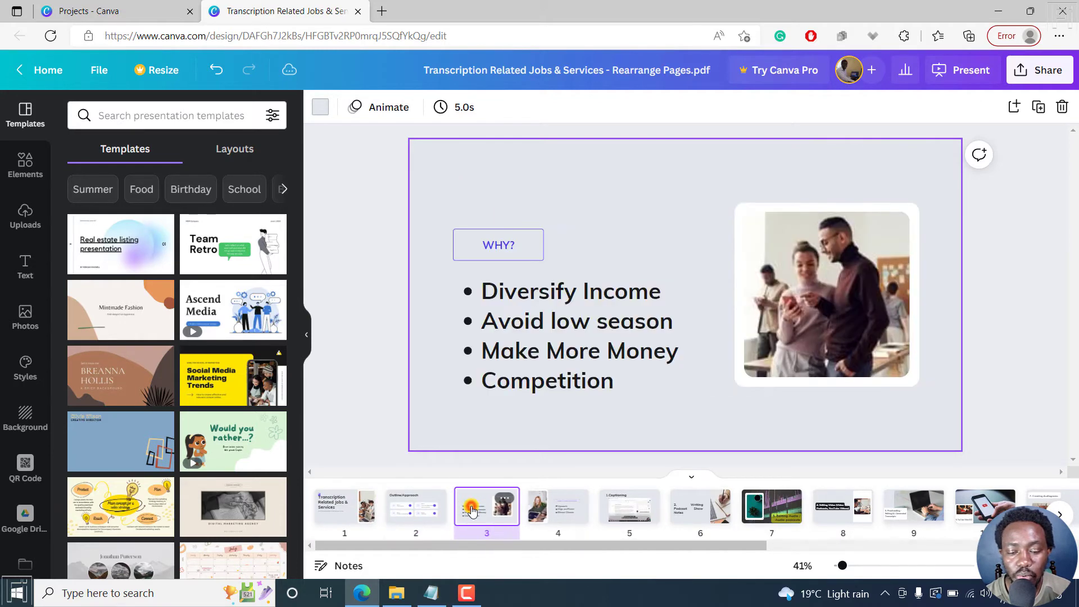
pyautogui.click(543, 509)
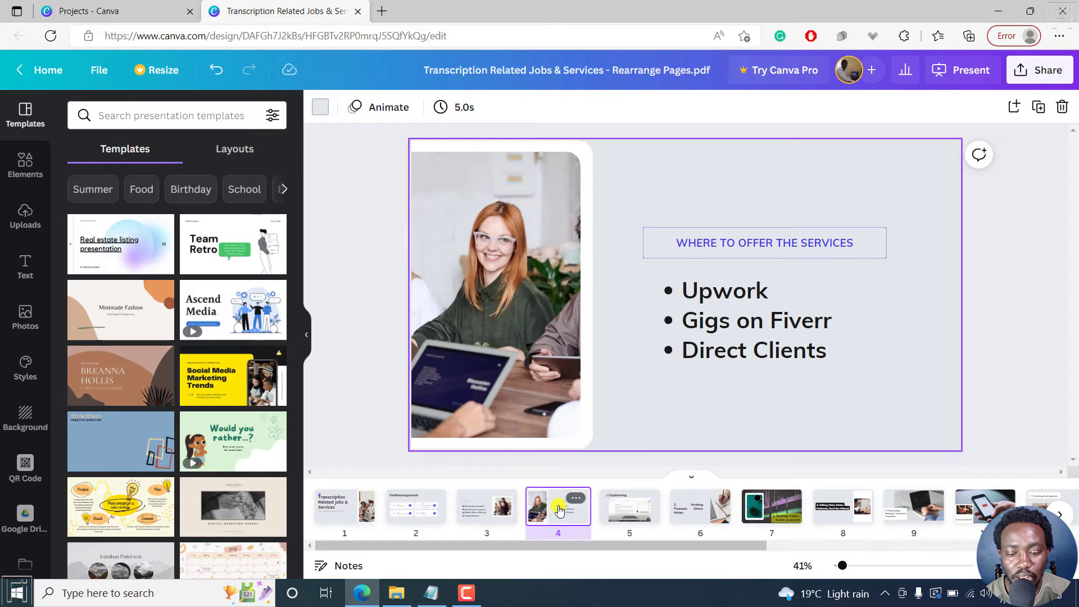
pyautogui.moveTo(546, 507); pyautogui.dragTo(473, 510)
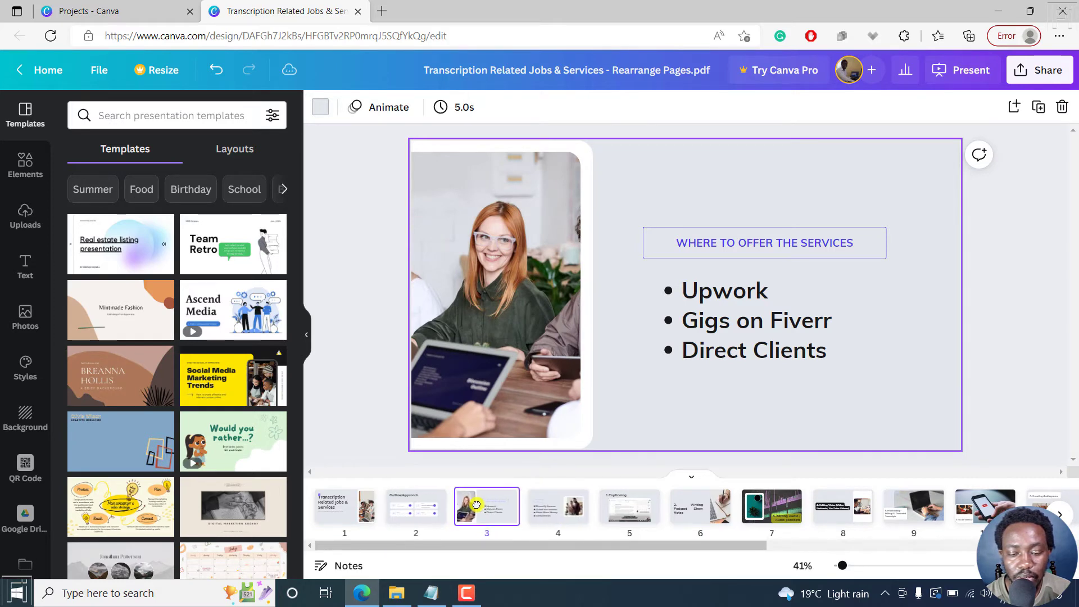
pyautogui.click(556, 511)
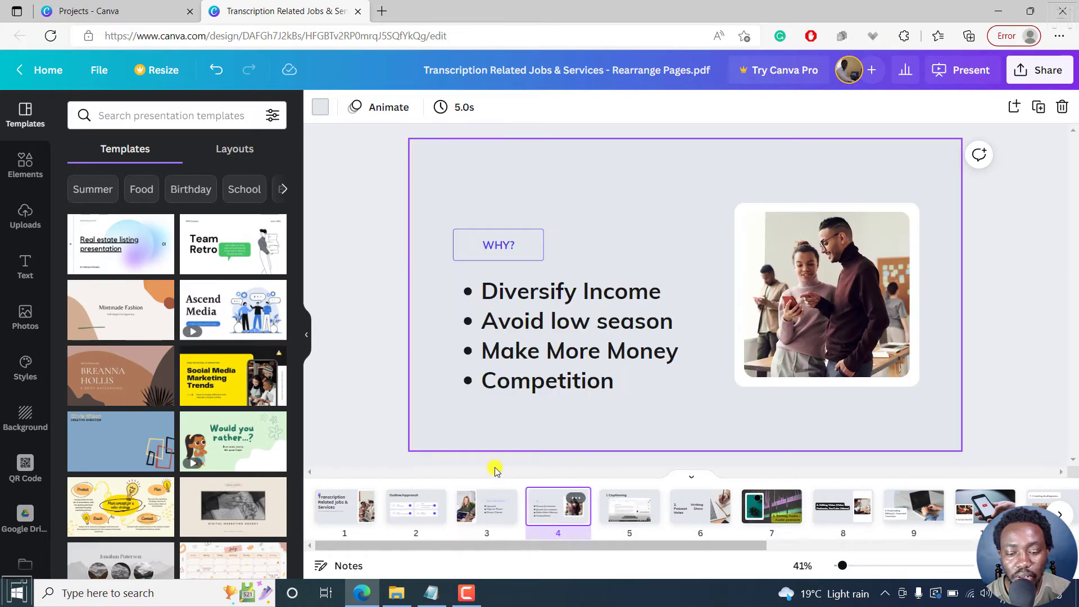
pyautogui.click(486, 509)
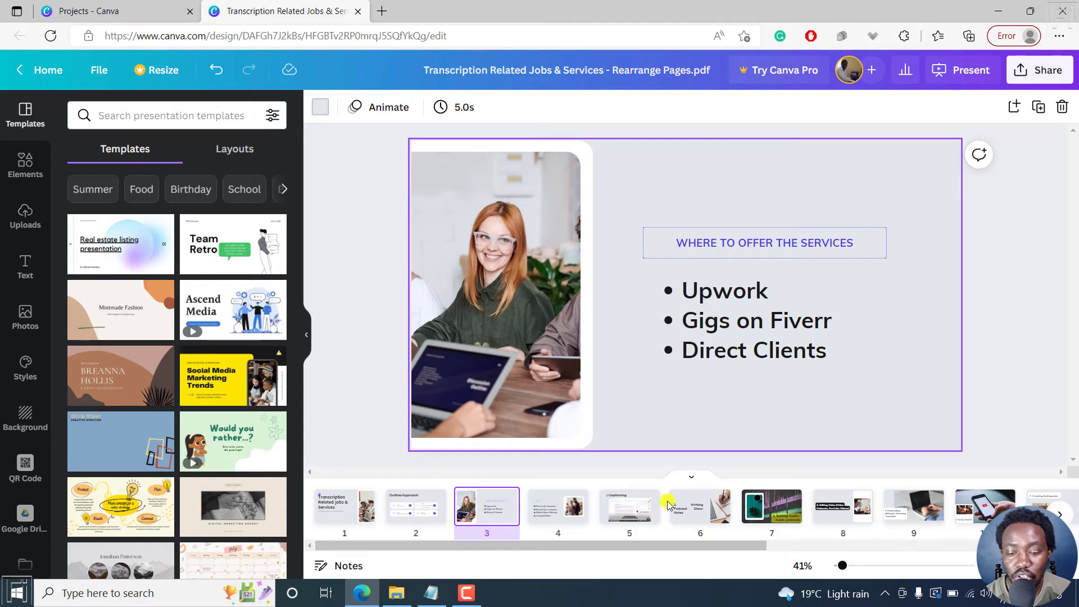
# Test-move the Captioning page back to position 5, then recheck pages 3 and 4.
pyautogui.moveTo(629, 509); pyautogui.dragTo(718, 506)
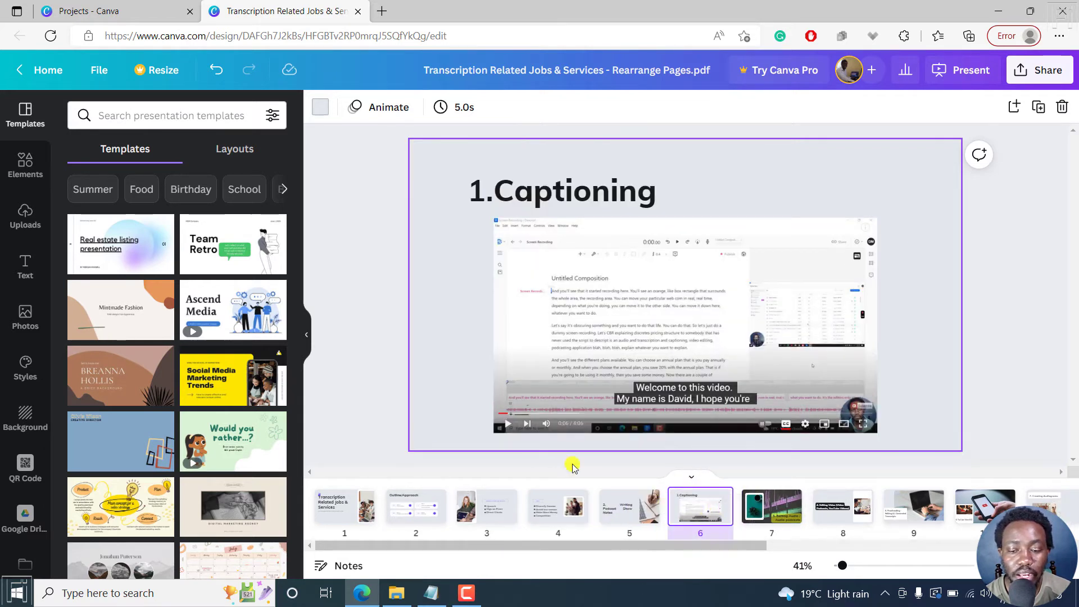
pyautogui.moveTo(689, 516); pyautogui.dragTo(607, 511)
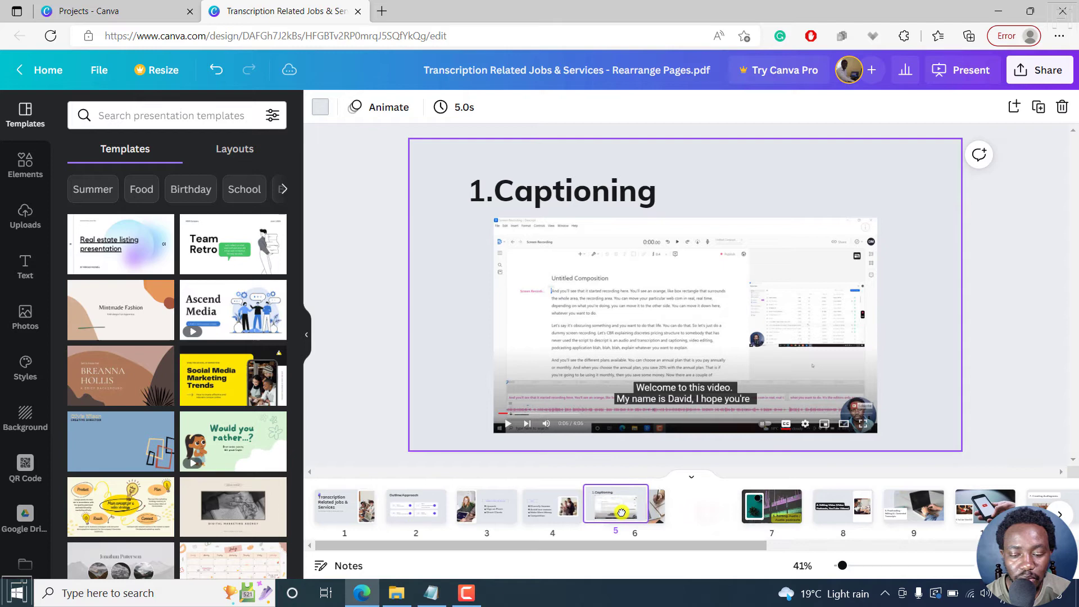
pyautogui.click(475, 513)
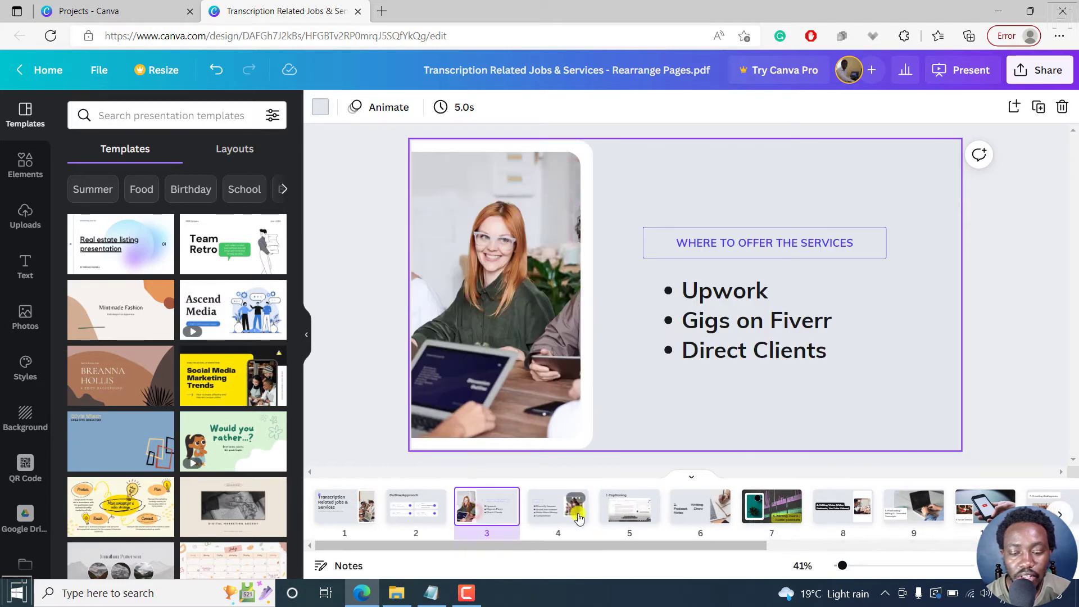
pyautogui.click(551, 515)
pyautogui.click(471, 507)
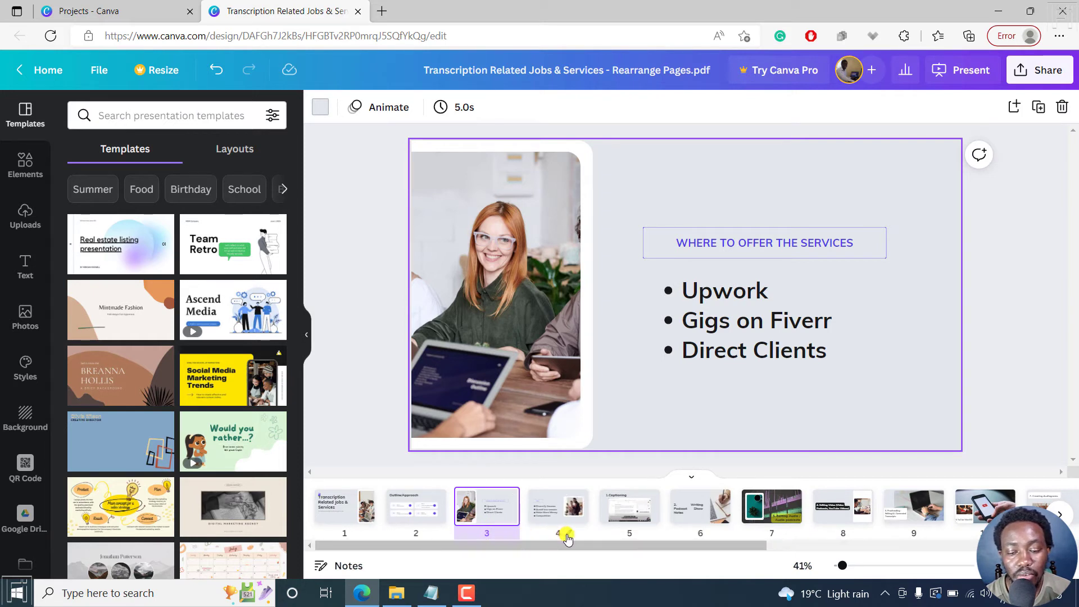
pyautogui.click(569, 539)
pyautogui.click(572, 537)
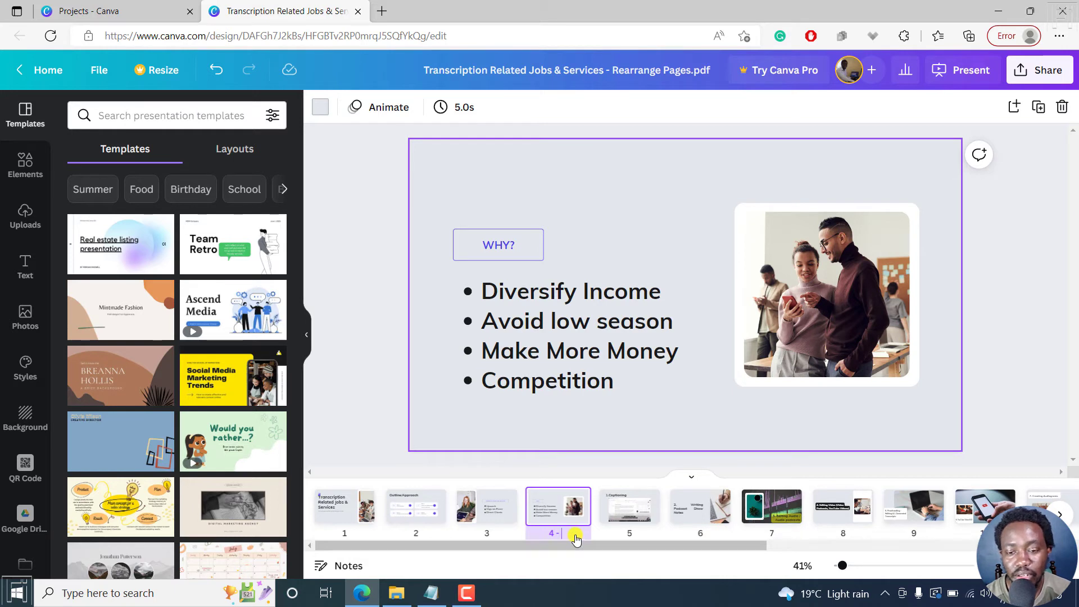
pyautogui.click(531, 465)
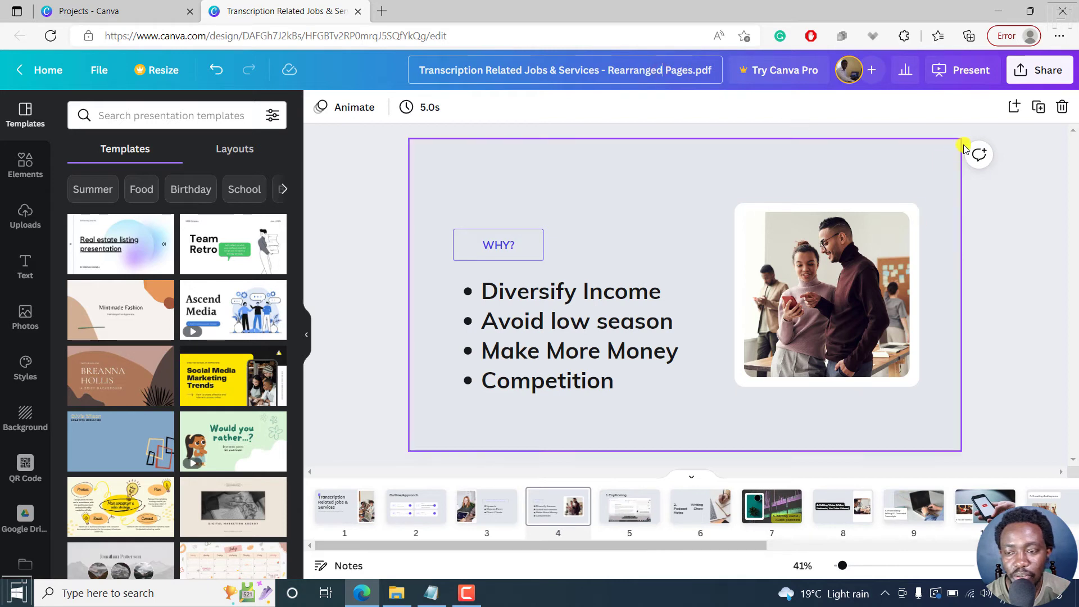
# Download all 17 pages as a PDF Standard file, then close the downloads panel.
pyautogui.click(1049, 72)
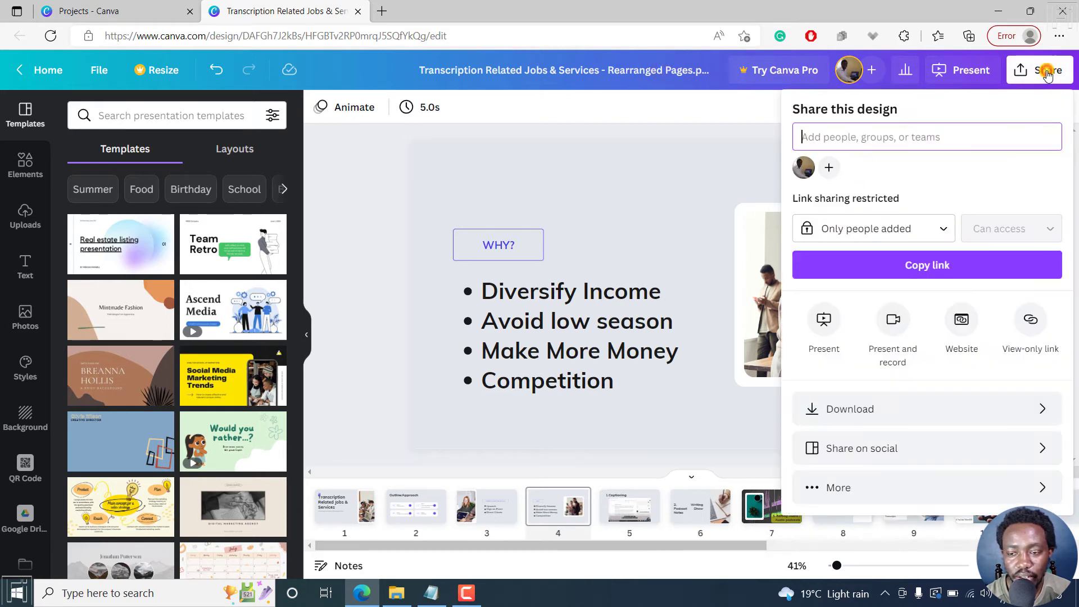
pyautogui.click(1046, 410)
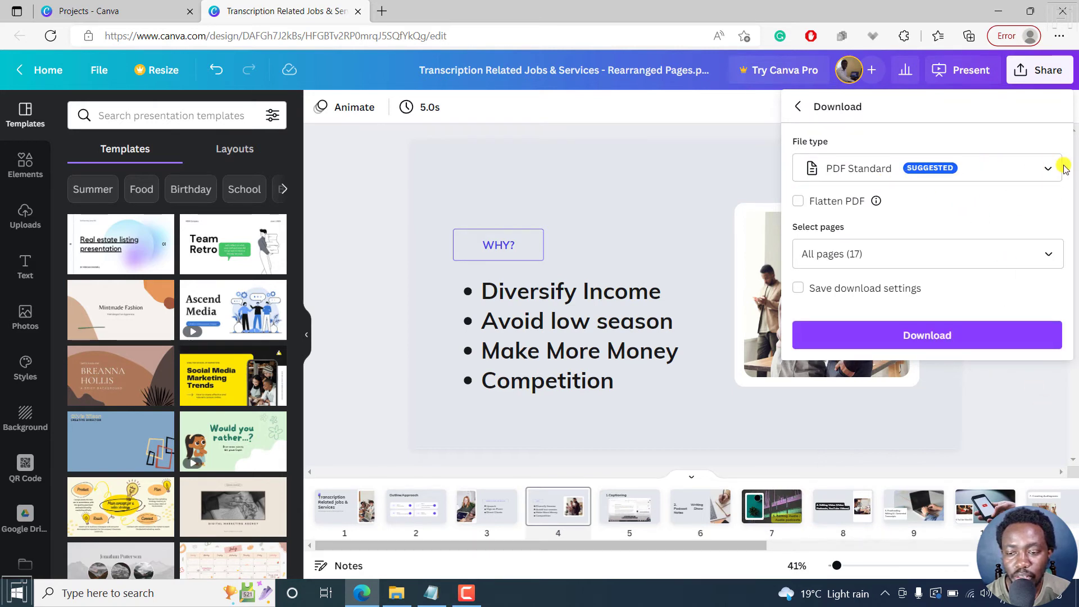
pyautogui.click(959, 336)
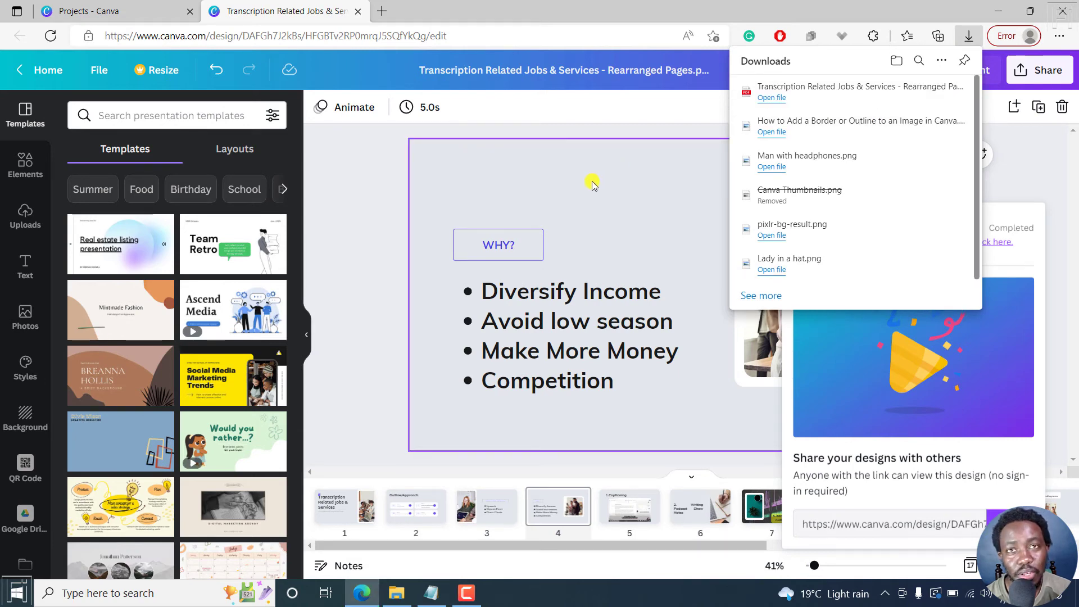
pyautogui.click(514, 107)
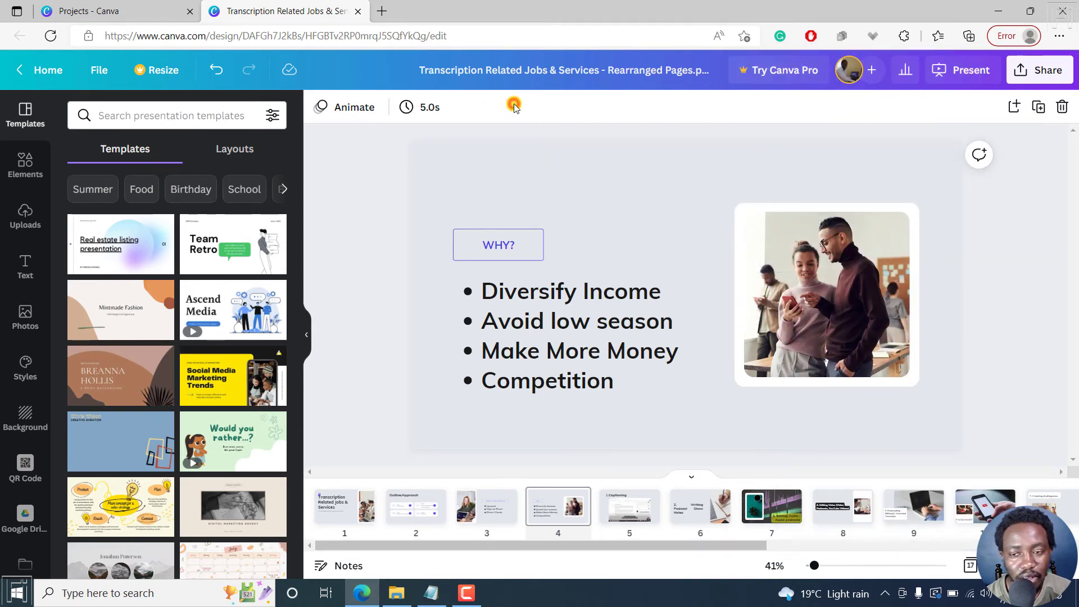
# Refresh Downloads, recheck the original Rearrange Pages PDF in Edge, then return to Downloads.
pyautogui.click(397, 593)
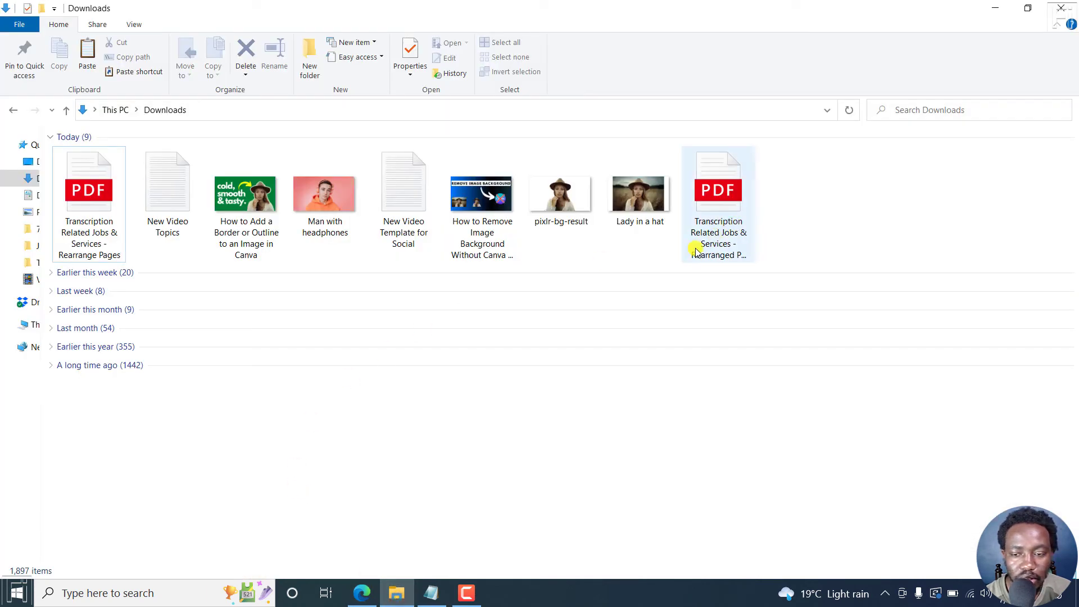
pyautogui.click(849, 110)
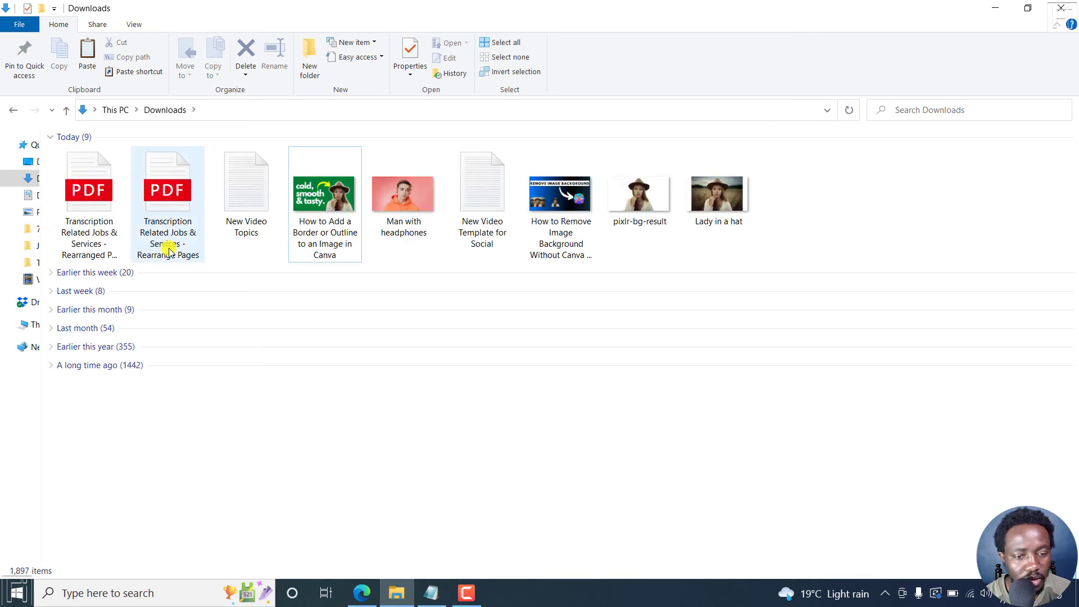
pyautogui.click(169, 246)
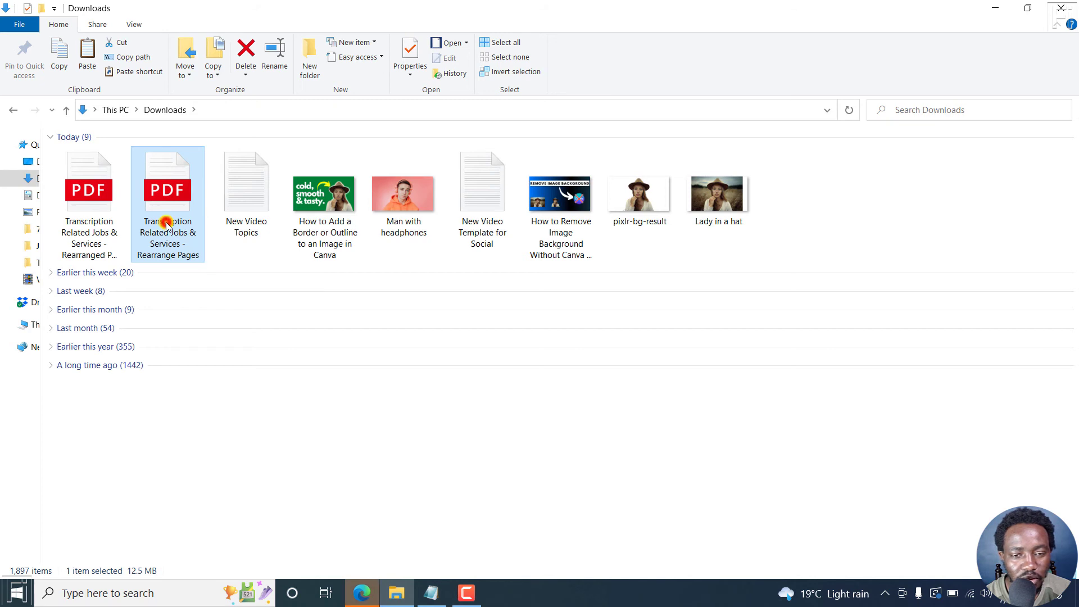
pyautogui.click(361, 593)
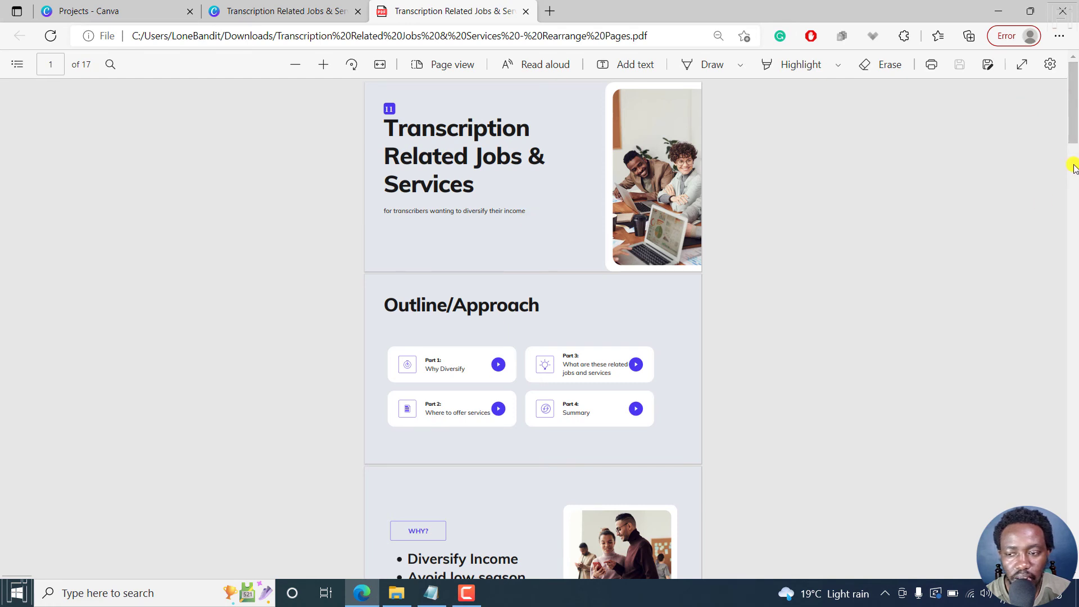
pyautogui.moveTo(1072, 122); pyautogui.dragTo(1074, 168)
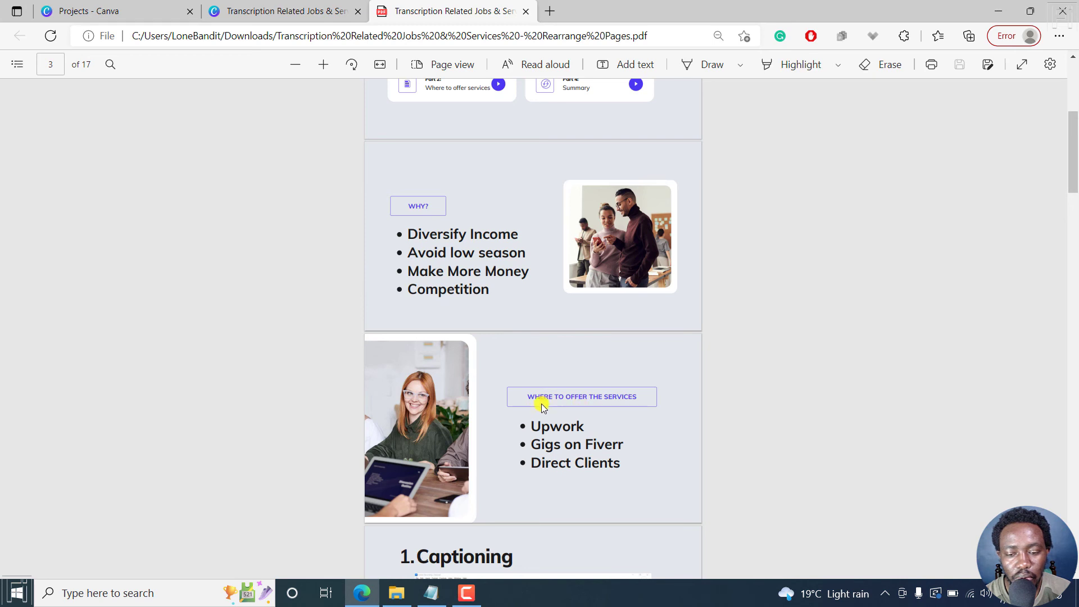
pyautogui.click(397, 593)
# View the Rearranged Pages PDF zoomed out in Edge to confirm services precedes Why?, then return to Canva.
pyautogui.click(88, 215)
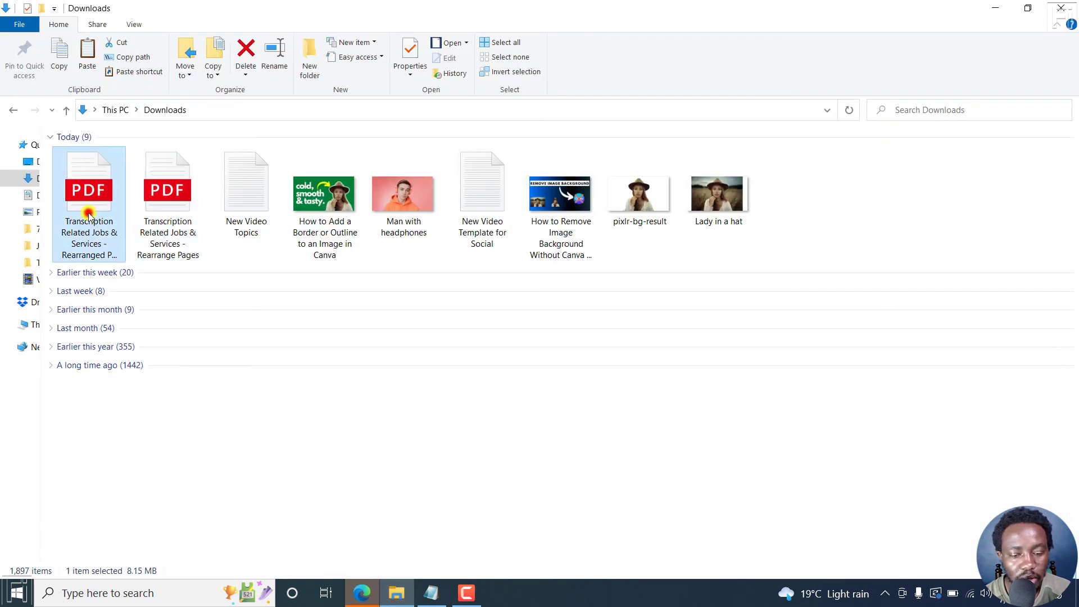
pyautogui.click(363, 593)
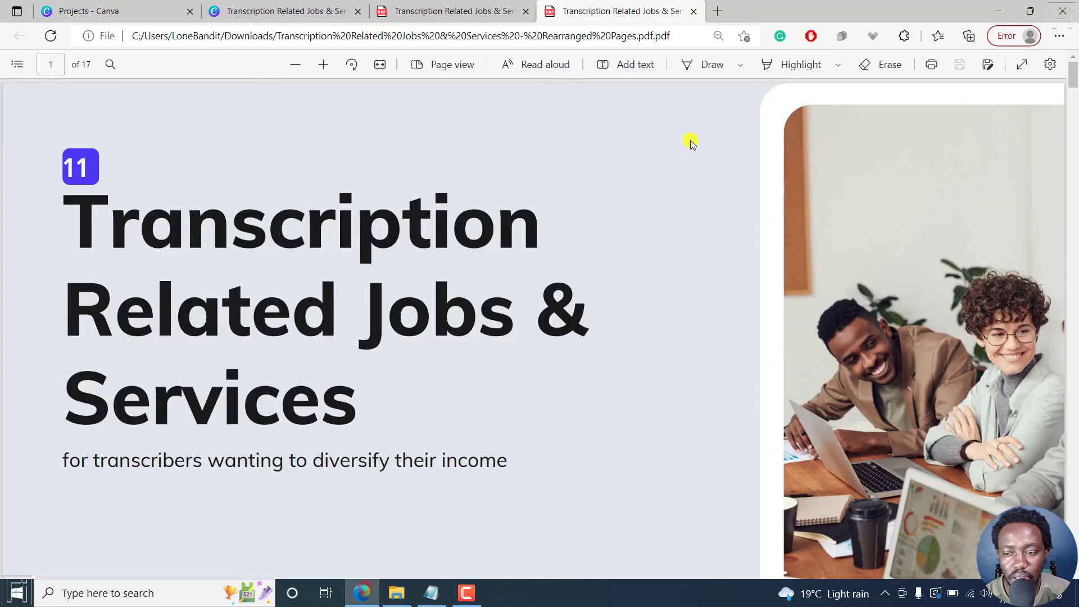
pyautogui.click(293, 66)
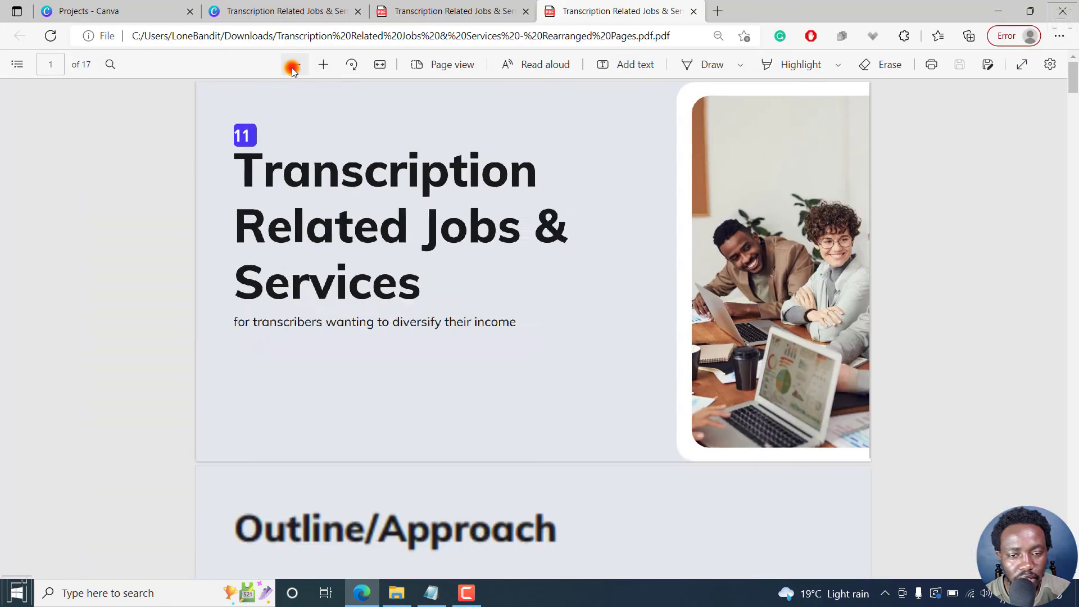
pyautogui.click(292, 66)
pyautogui.click(293, 66)
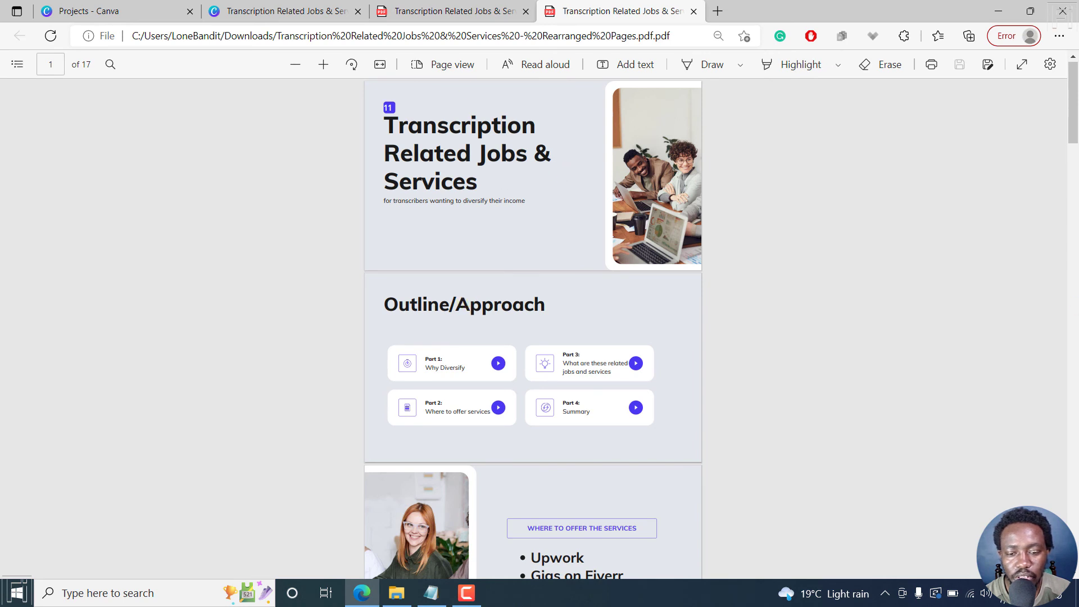
pyautogui.moveTo(1073, 88); pyautogui.dragTo(1074, 140)
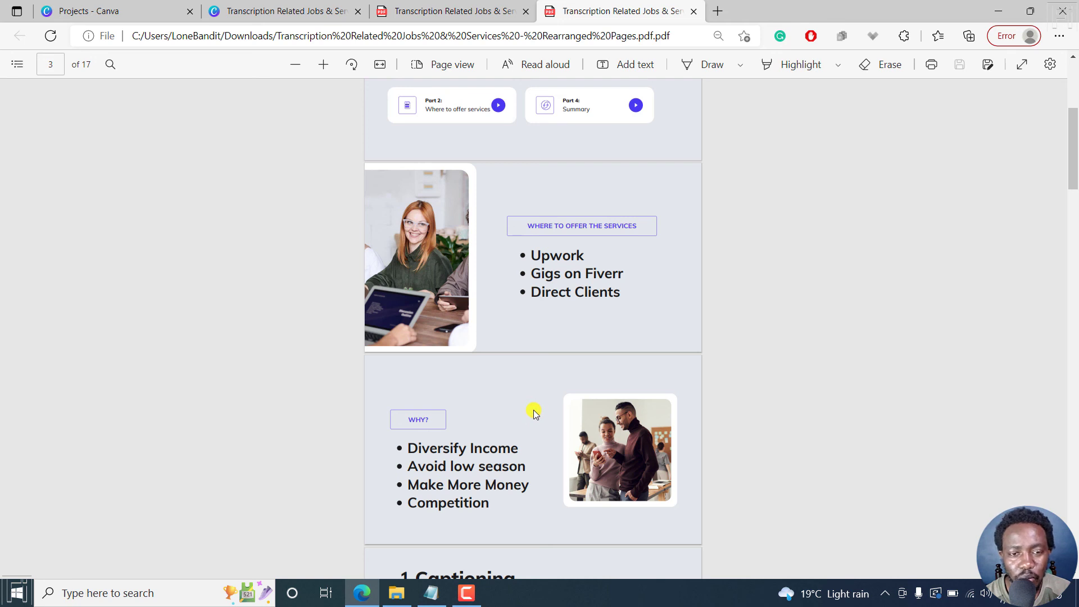
pyautogui.click(278, 11)
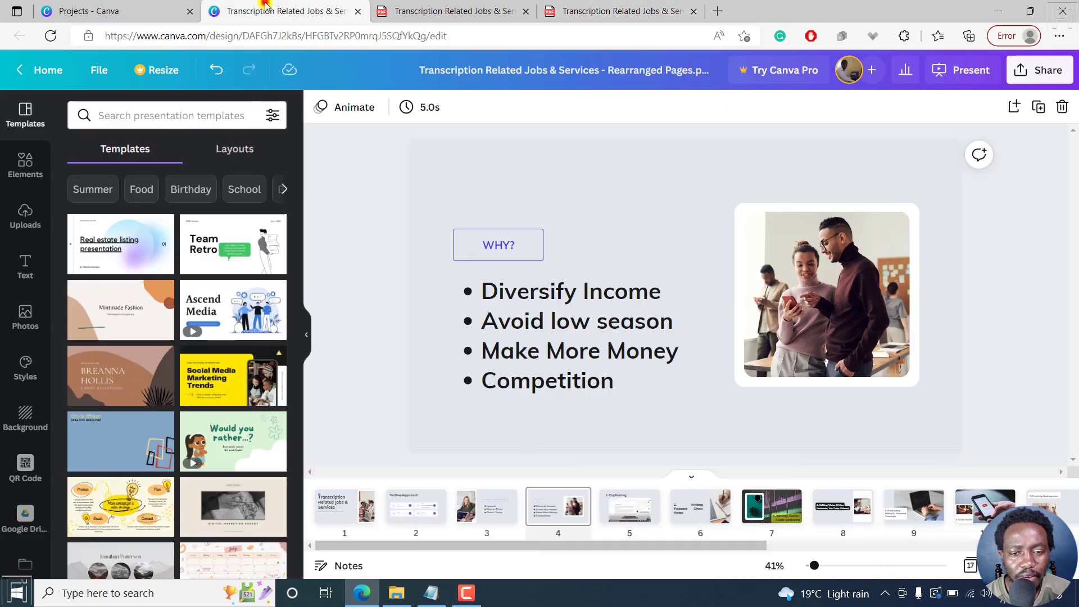